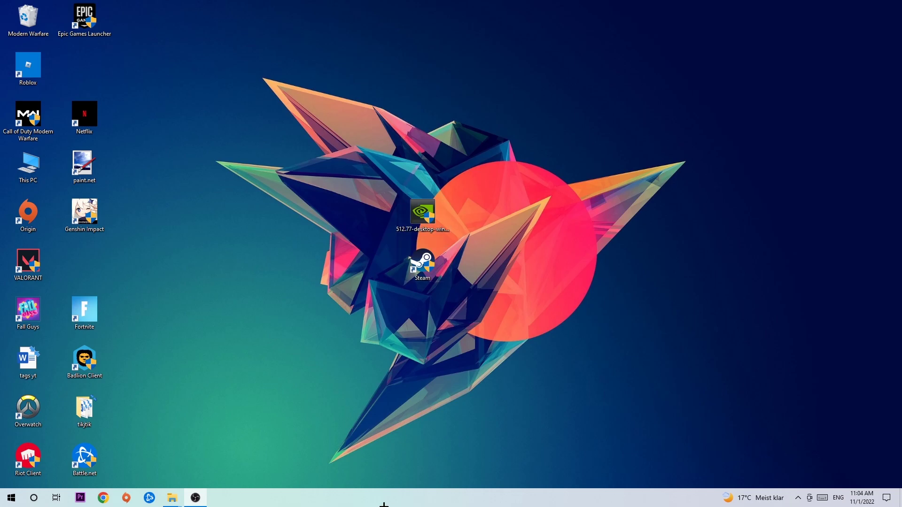
Open Task Manager maximized, inspect the DPHelper and Console Window Host processes, then close it.
right_click(382, 497)
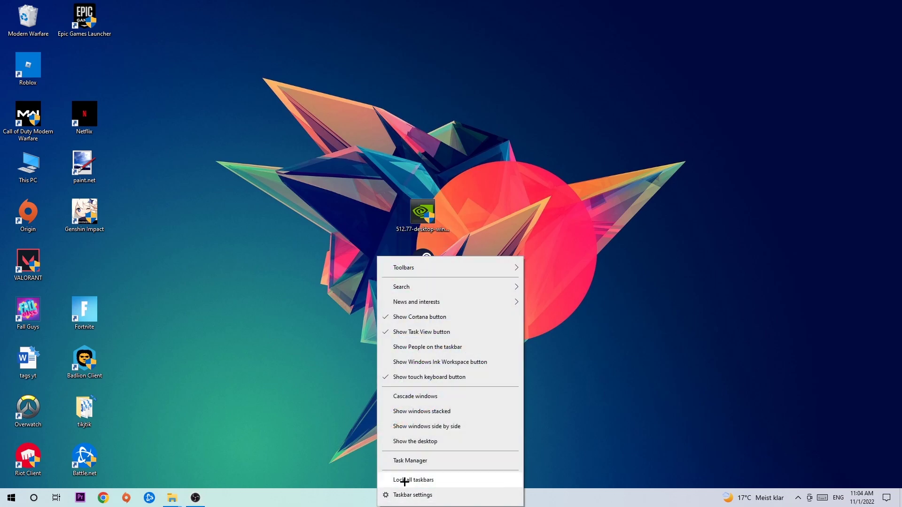
left_click(421, 462)
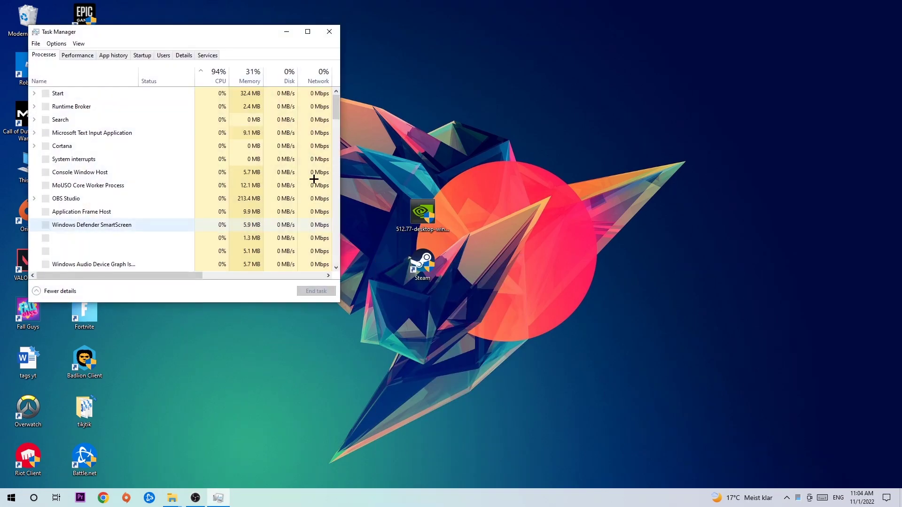
left_click(307, 31)
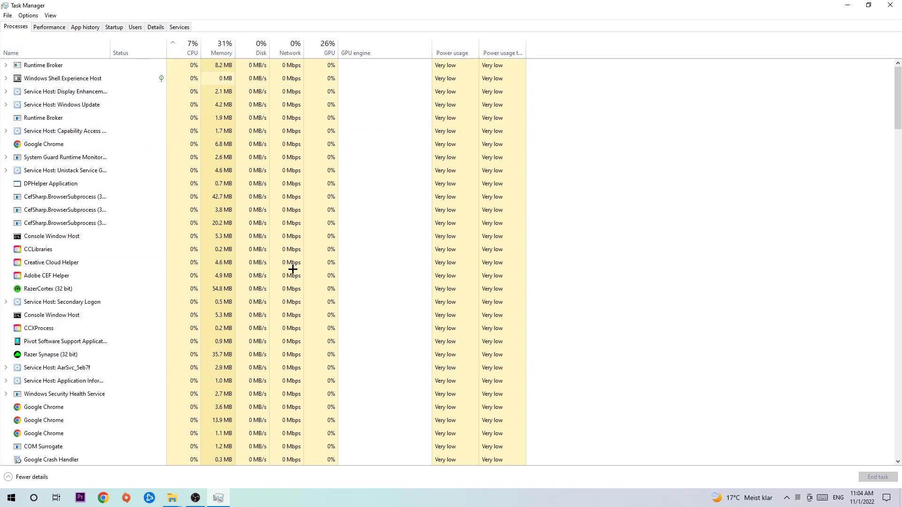
left_click(174, 183)
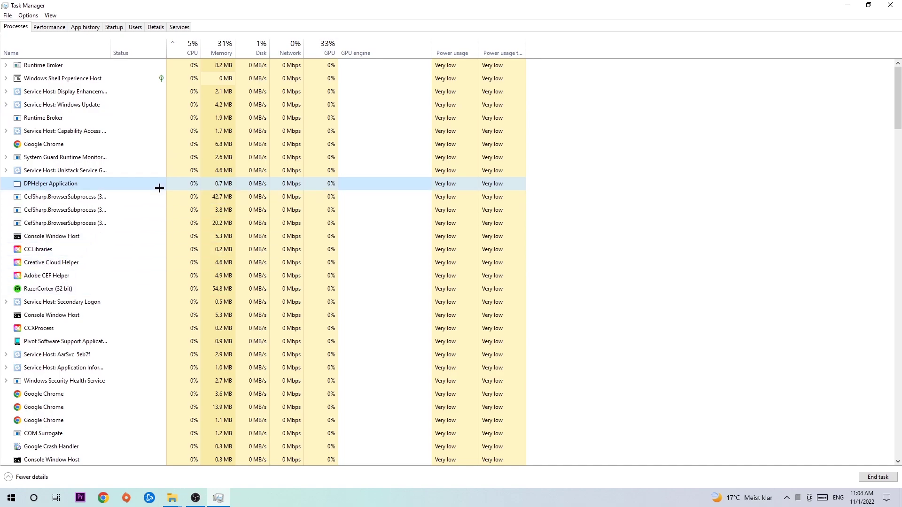
right_click(138, 239)
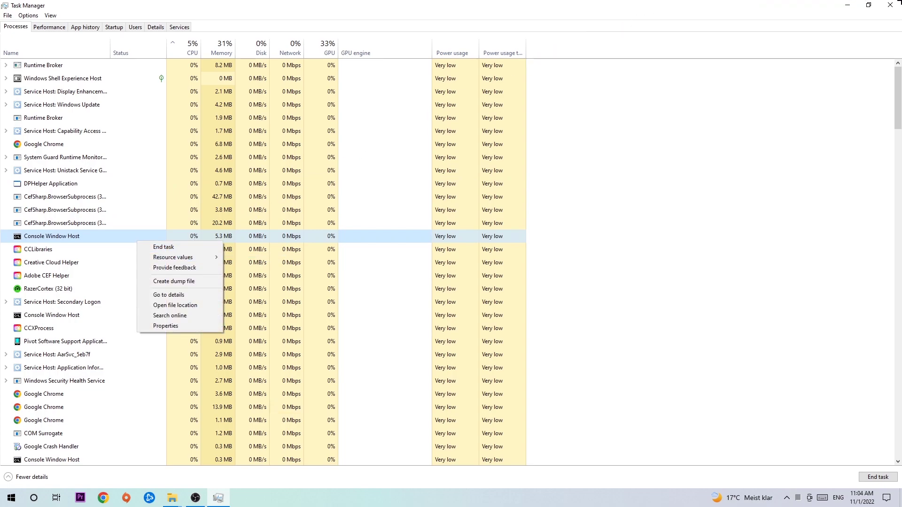
left_click(890, 5)
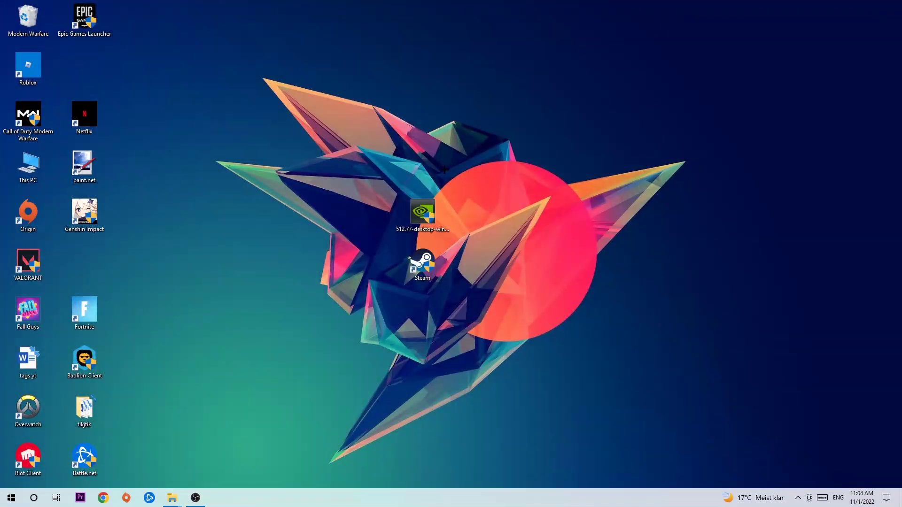
Drag the Steam shortcut up and then right on the desktop, briefly showing the Start menu.
mouse_move(423, 267)
left_mouse_down()
mouse_move(539, 163)
mouse_move(371, 111)
mouse_move(536, 111)
mouse_move(310, 111)
left_mouse_up()
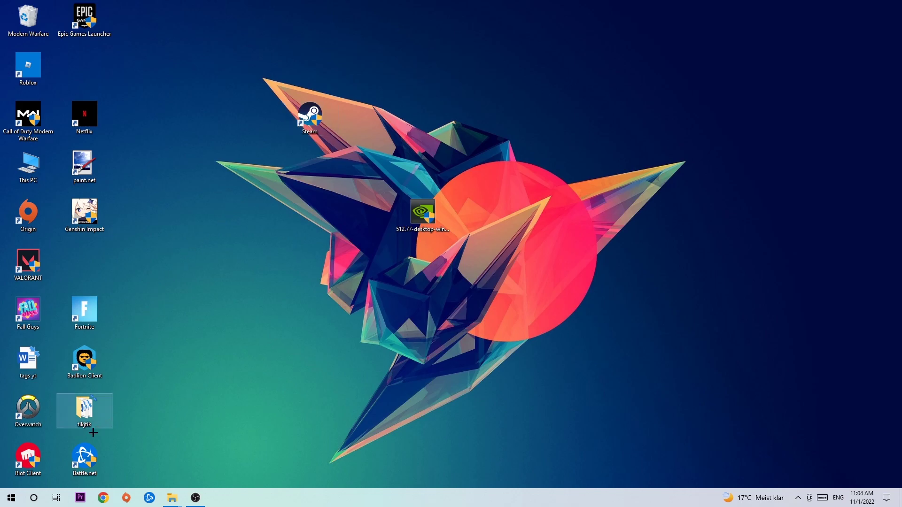
left_click(12, 498)
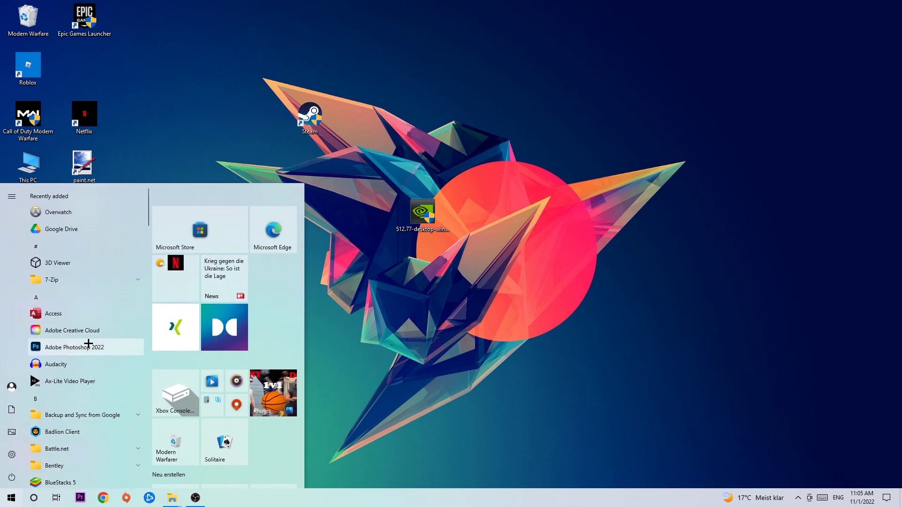
left_click(321, 307)
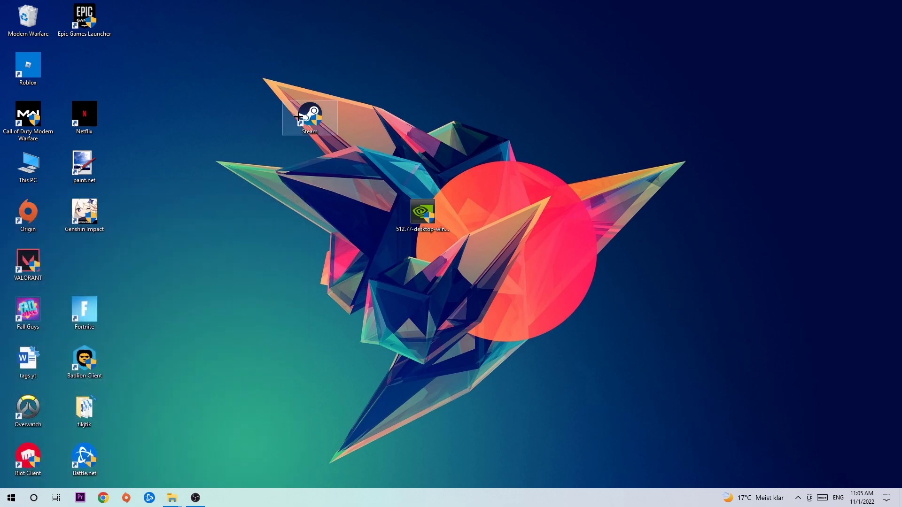
left_click_drag(308, 115, 533, 115)
In the Steam shortcut's Properties, enable Windows 8 compatibility mode and Run as administrator, then confirm.
right_click(531, 113)
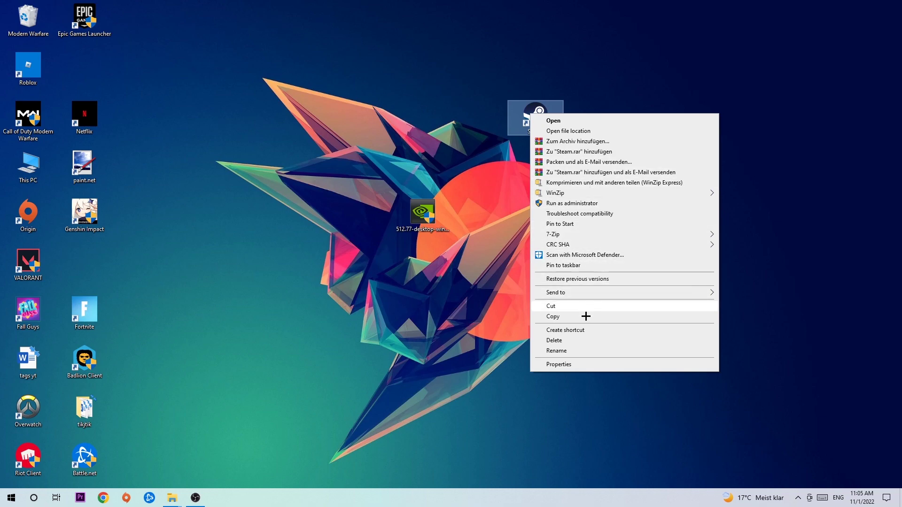
left_click(580, 365)
left_click_drag(581, 119, 316, 110)
left_click(401, 133)
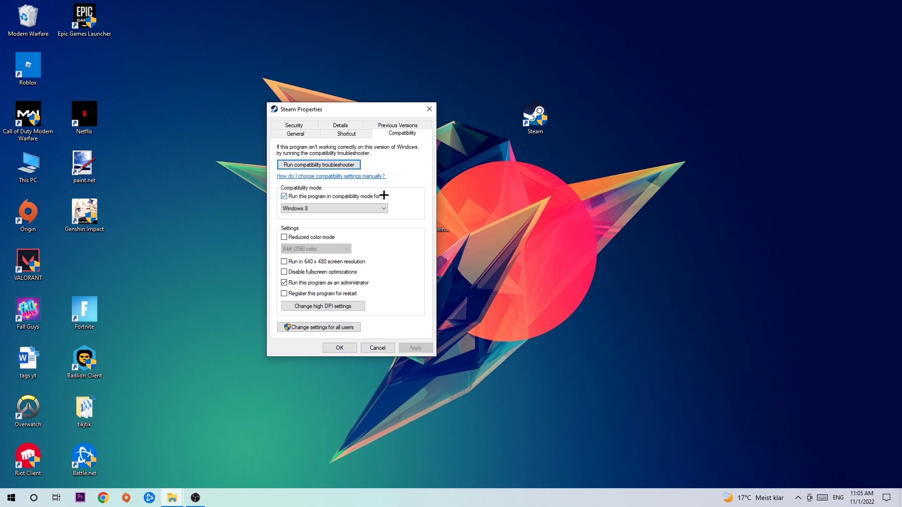
left_click(375, 209)
left_click(375, 209)
left_click(284, 283)
left_click(343, 347)
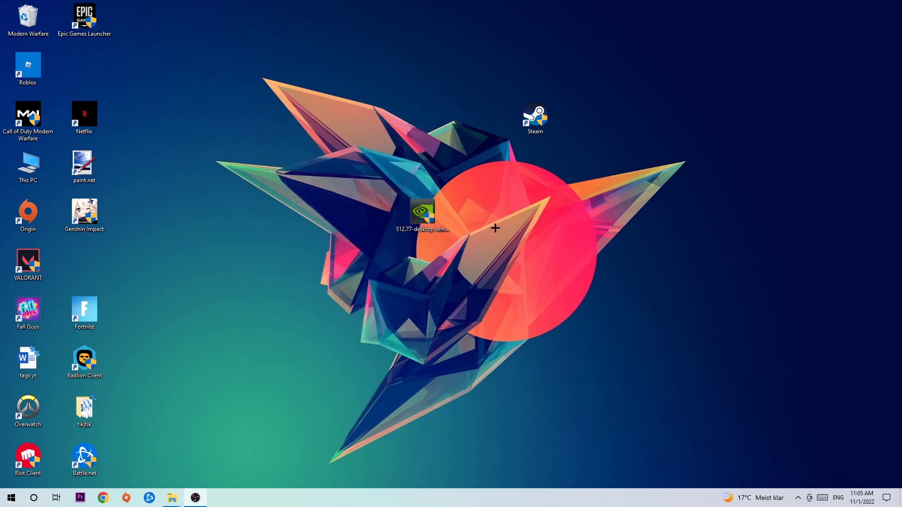
Drag the Steam shortcut left above the NVIDIA installer icon and deselect it.
left_click_drag(530, 114, 412, 131)
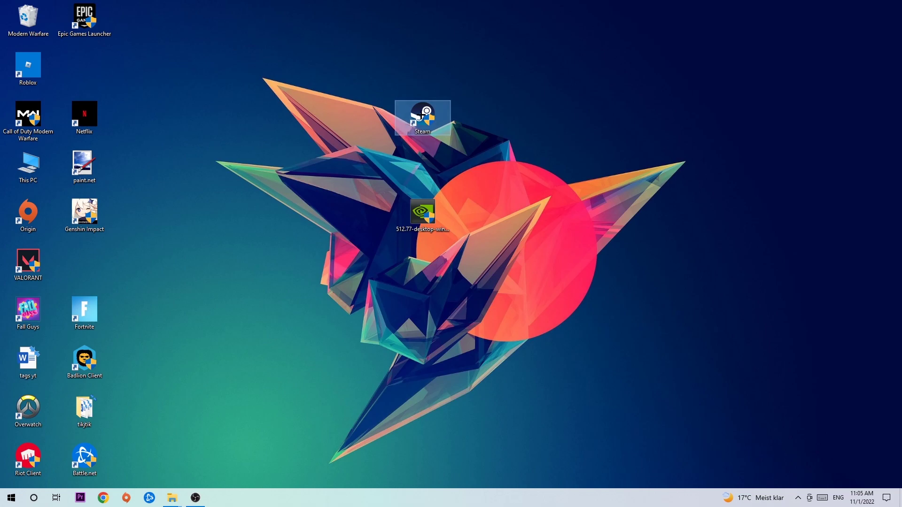
left_click(529, 233)
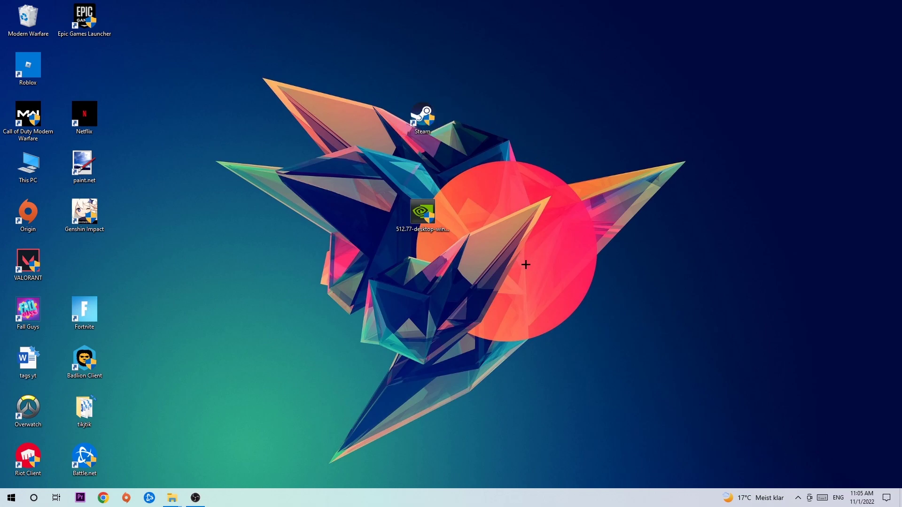